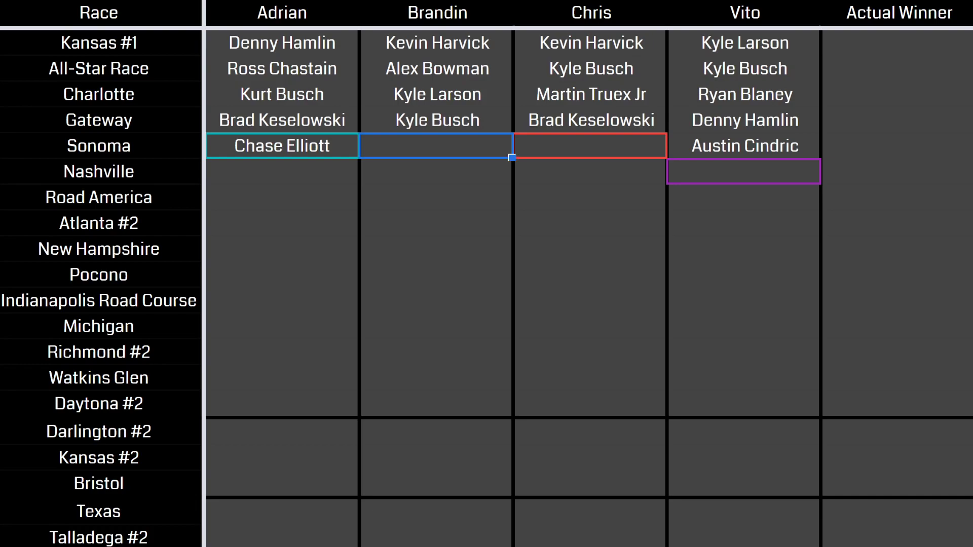
Step: Enter Chase Elliott for Sonoma and Kevin Harvick for Nashville as the second participant's picks
type("Chase Elliott")
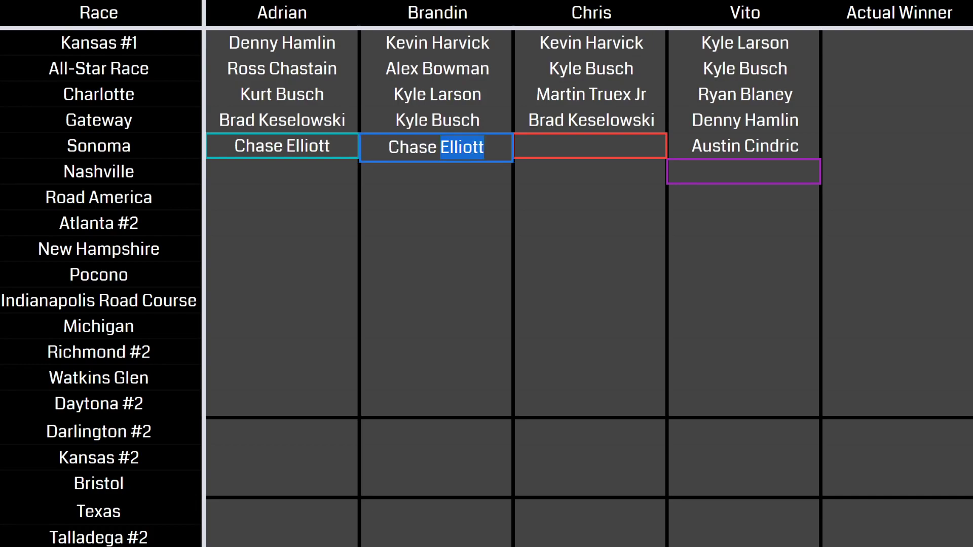
key("Return")
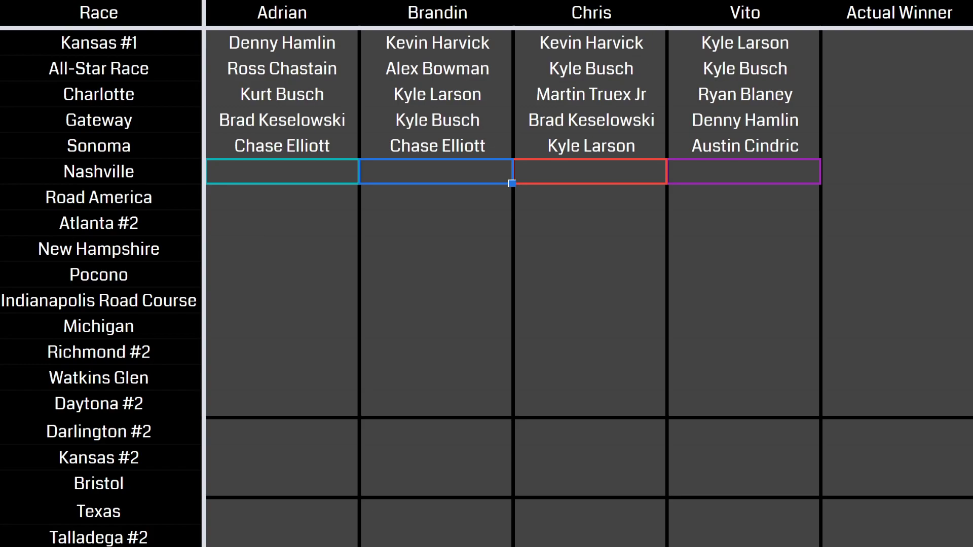
type("Kev")
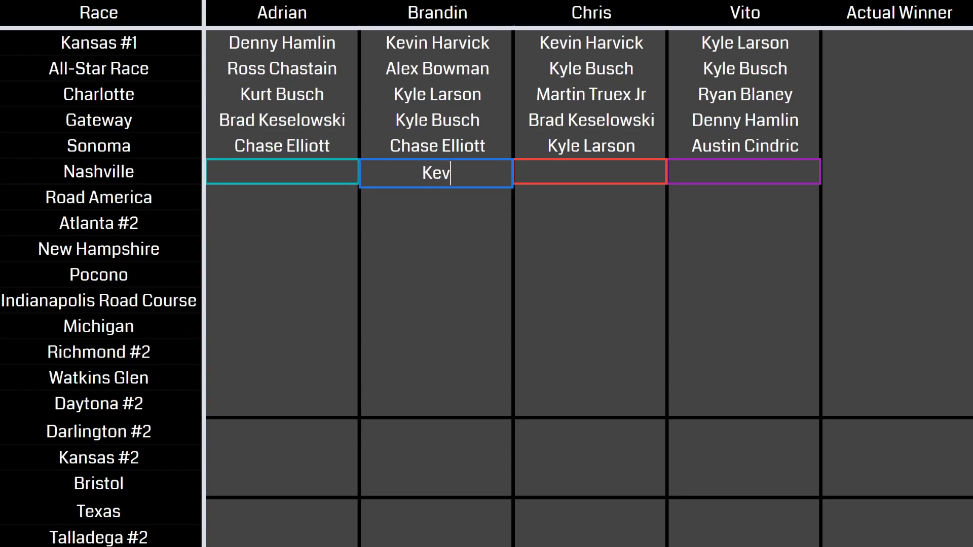
type("in Harvick")
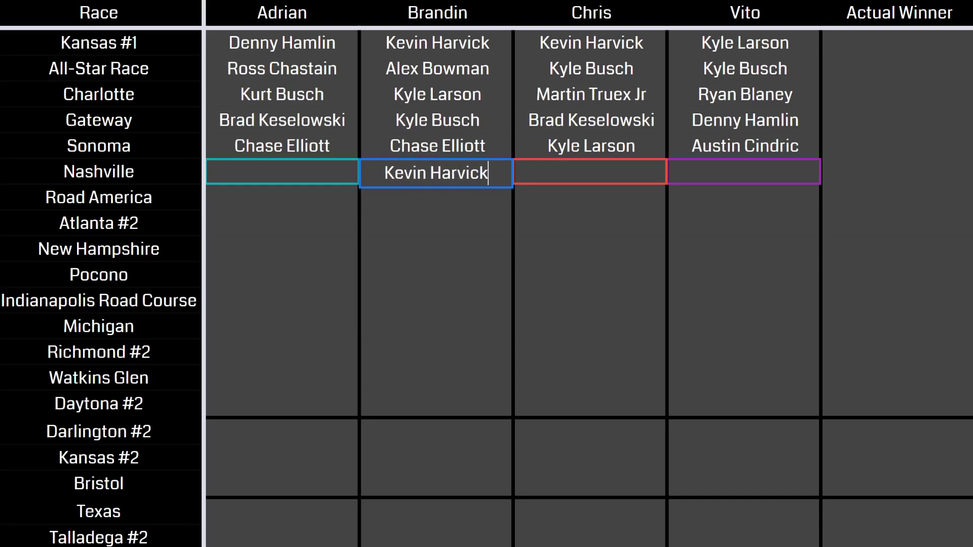
key("Return")
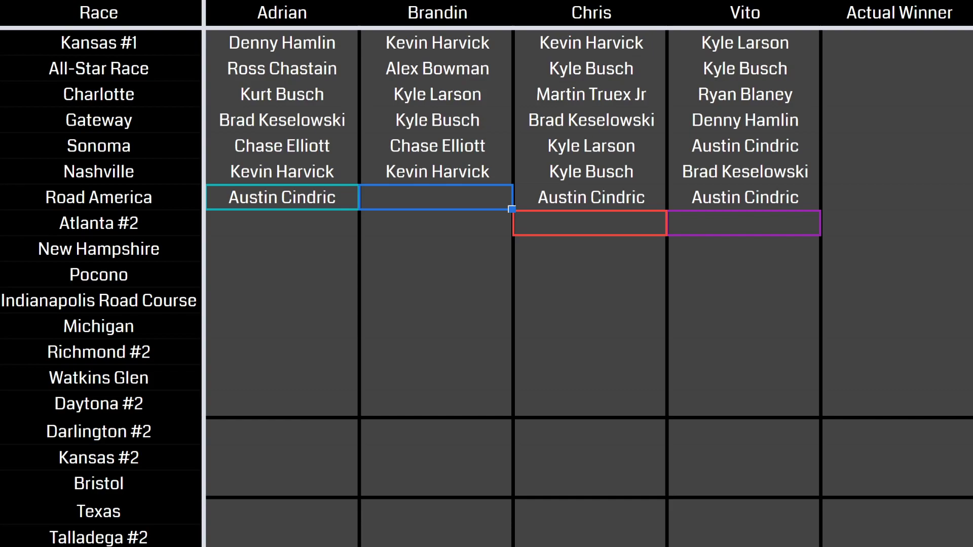
Step: Enter Kyle Busch for Road America and Ross Chastain for Atlanta #2 as the second participant's picks
type("Kyle Busch")
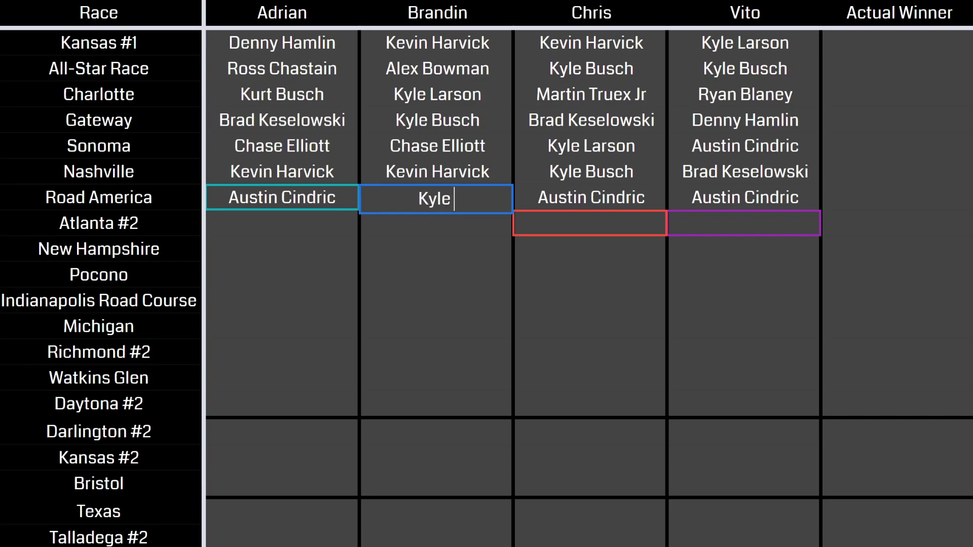
key("Return")
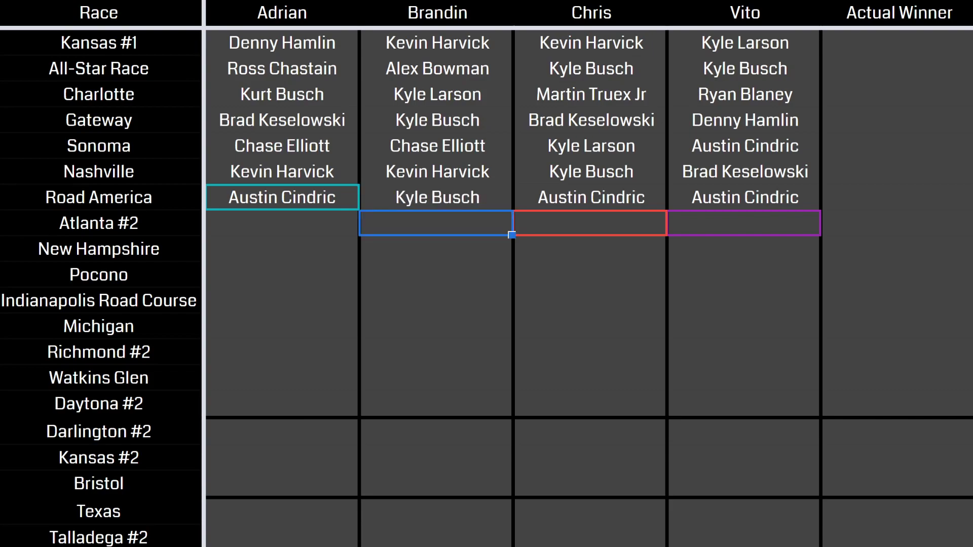
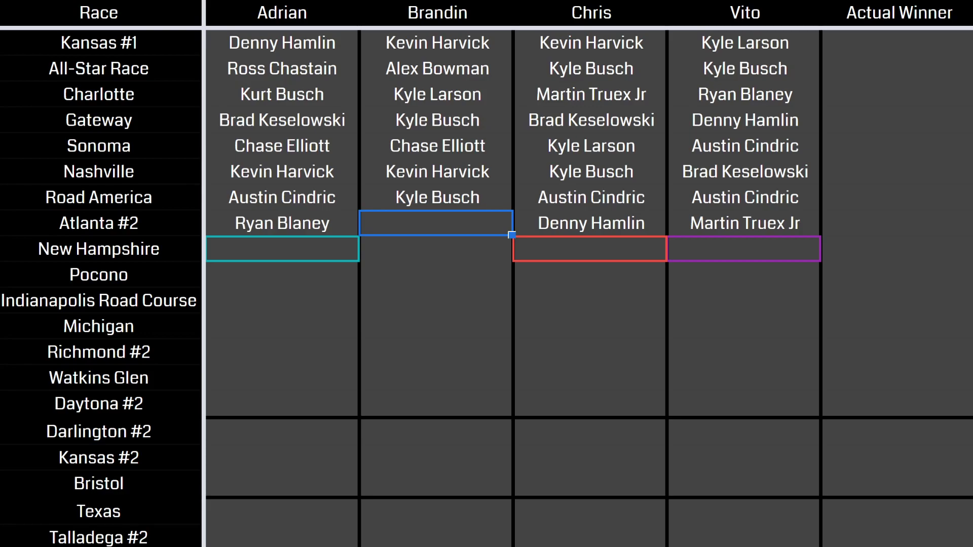
type("Ros")
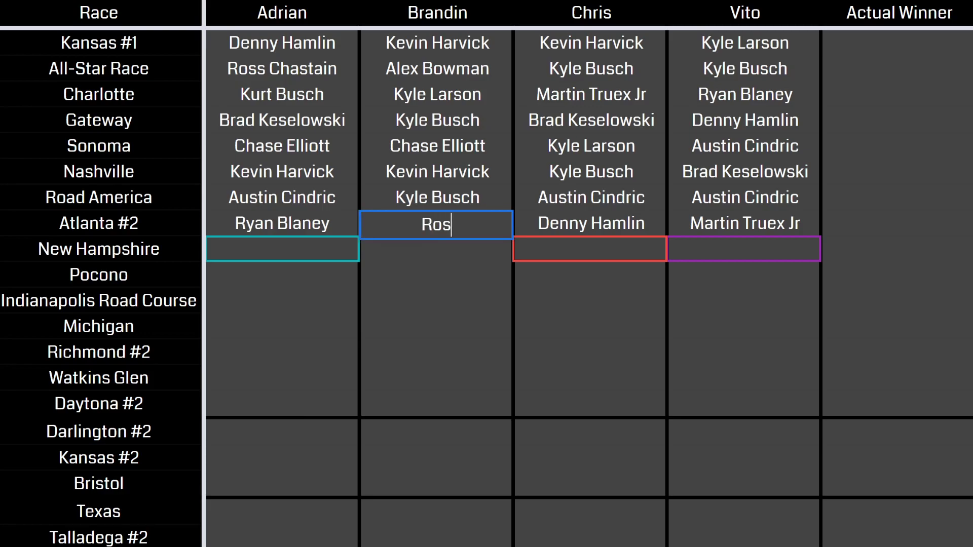
key("BackSpace")
type("ss C")
type("has")
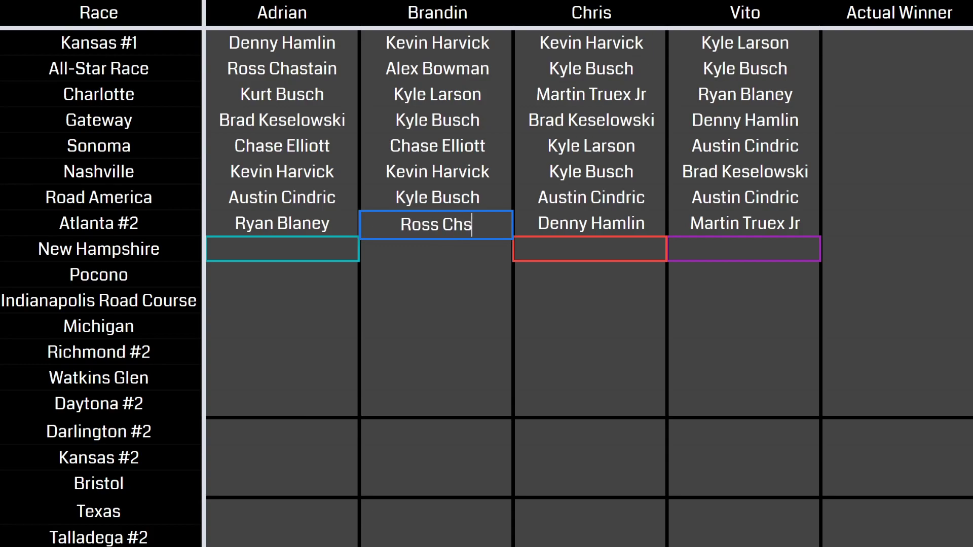
key("BackSpace")
type("astain")
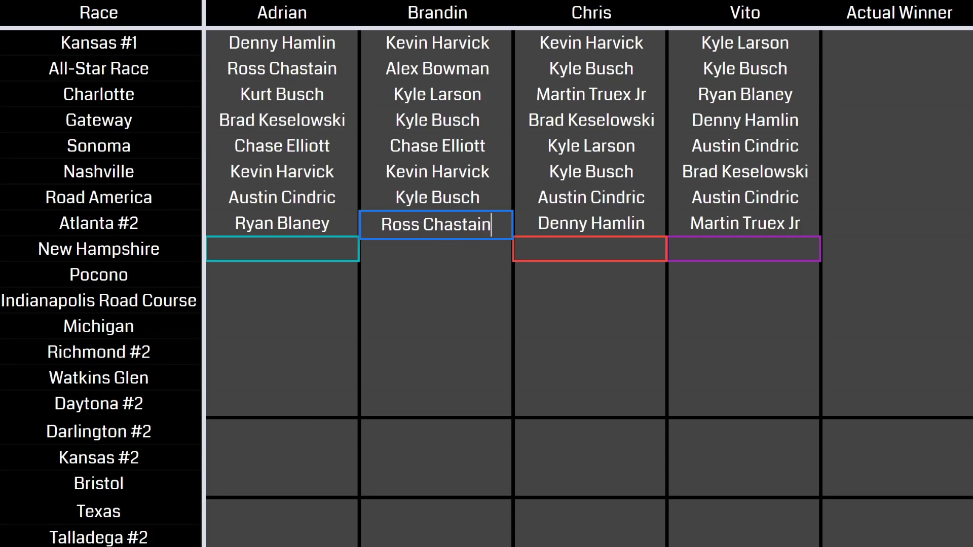
key("Return")
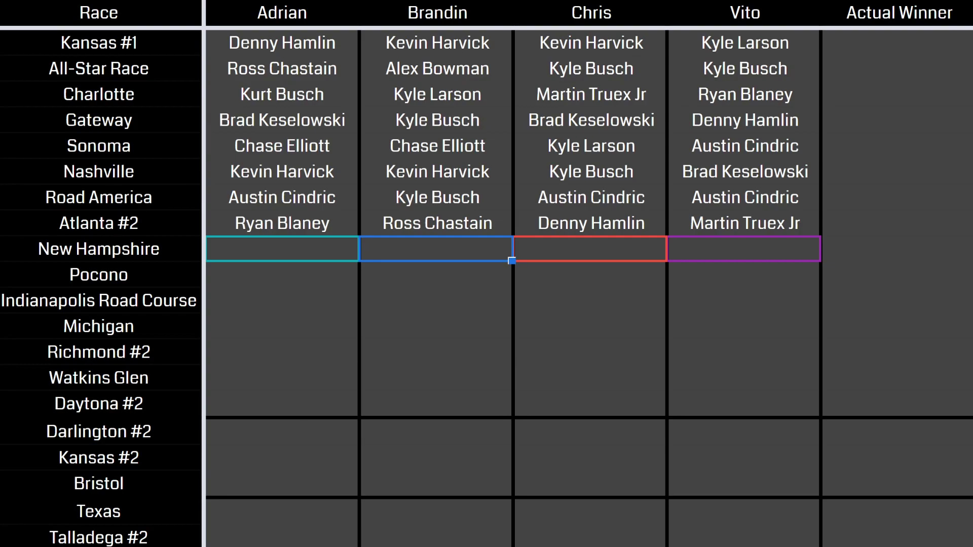
Step: Enter Kevin Harvick for New Hampshire and Kurt Busch for Pocono as the second participant's picks
type("Kevin Harvick")
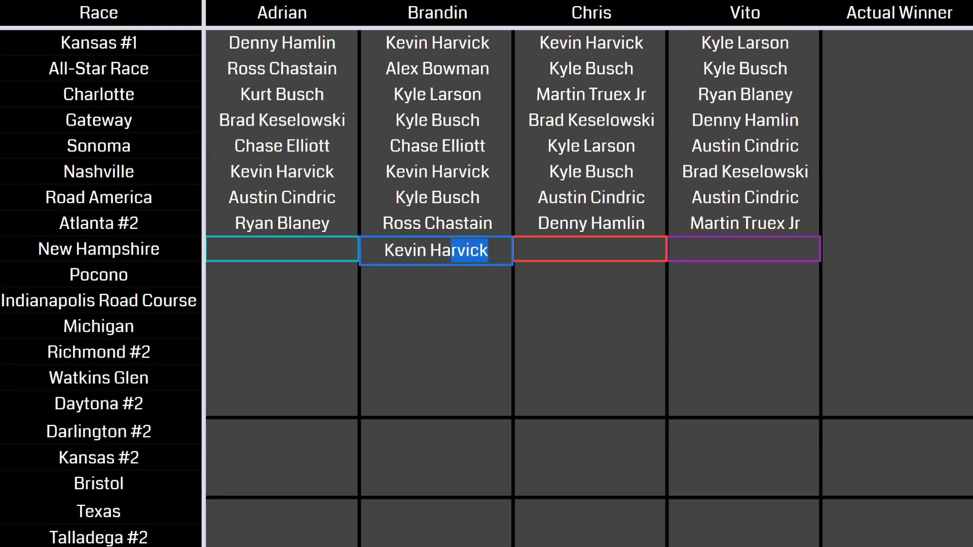
key("Return")
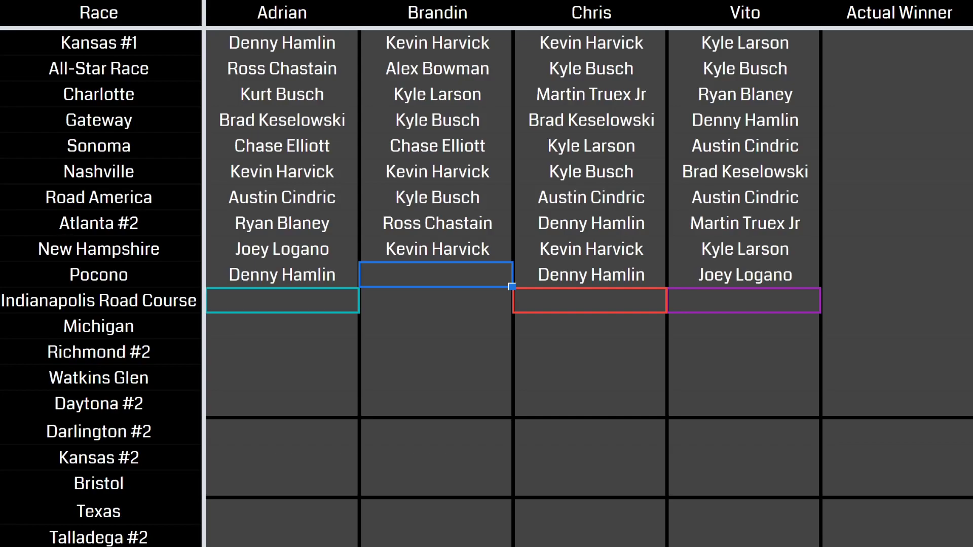
type("Kurt")
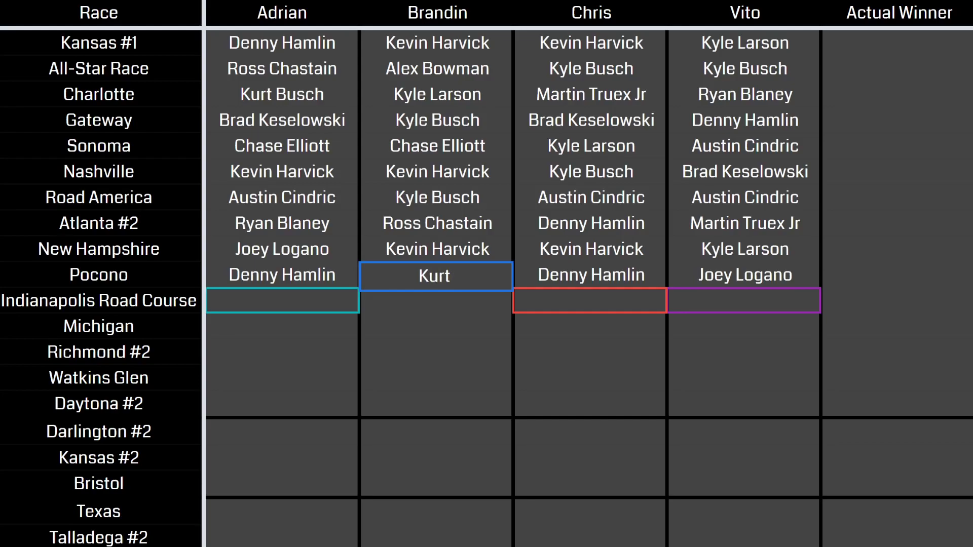
type(" Busch")
key("Return")
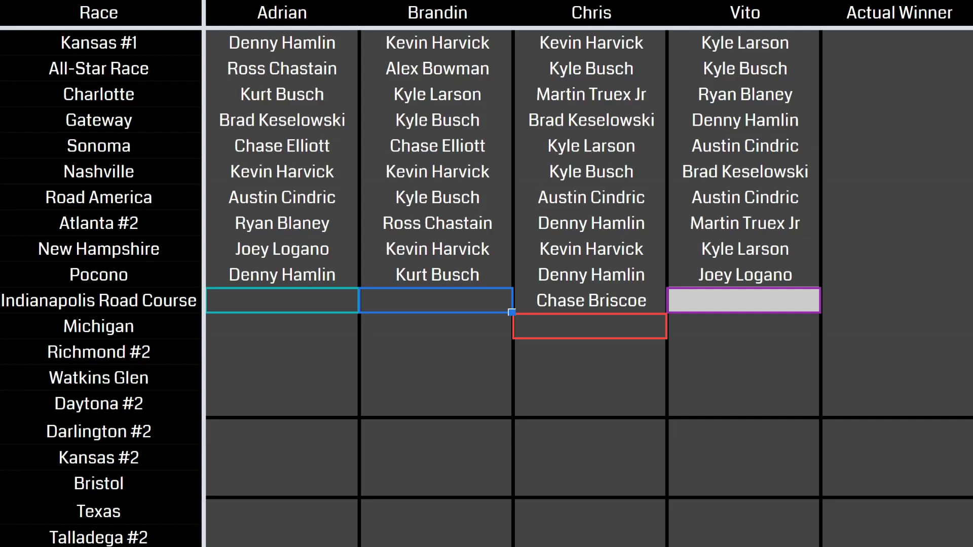
Step: Enter Austin Cindric as the second participant's pick for the Indianapolis Road Course
type("Austin cin")
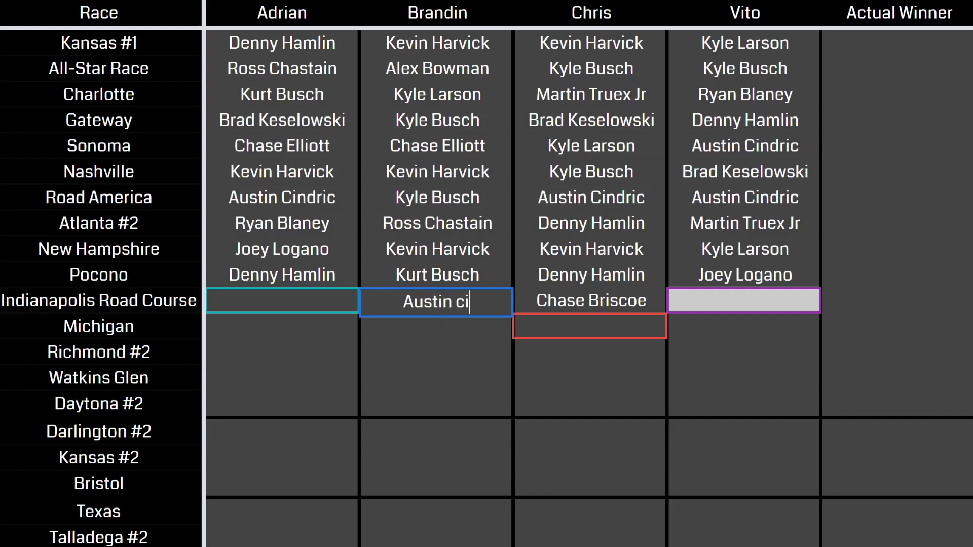
key("BackSpace")
key("BackSpace")
key("BackSpace")
type("Cindric")
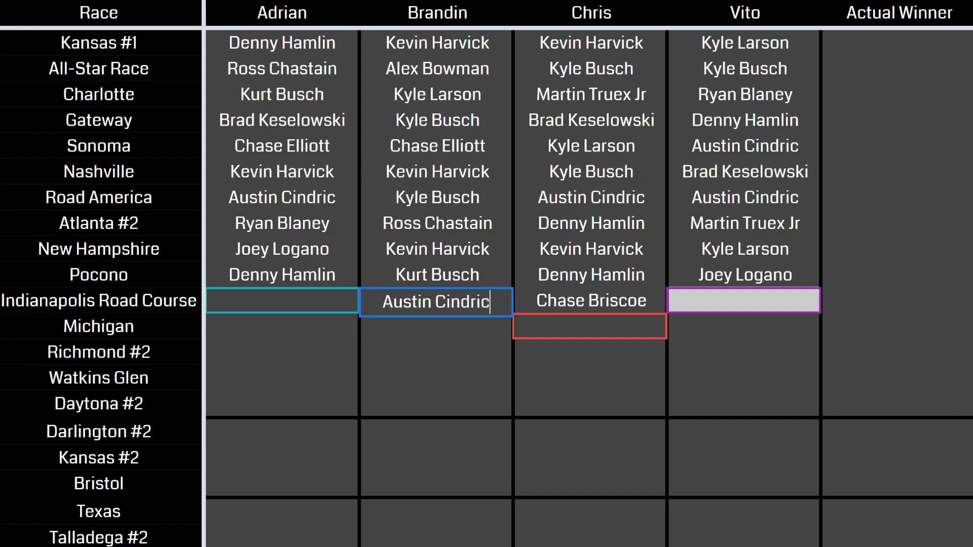
key("Return")
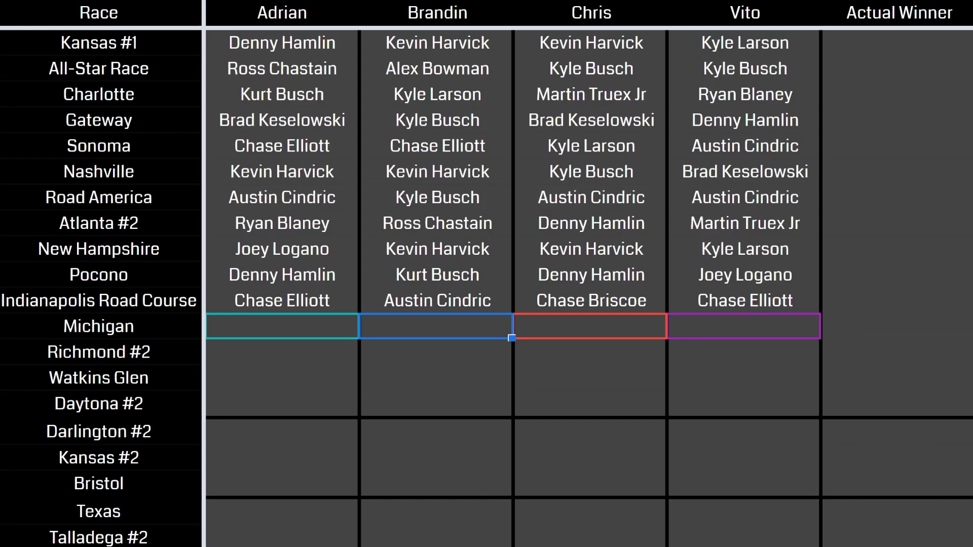
Step: Enter William Byron as the first participant's Michigan pick and copy it into the second participant's cell
scroll(486, 284, "down", 3)
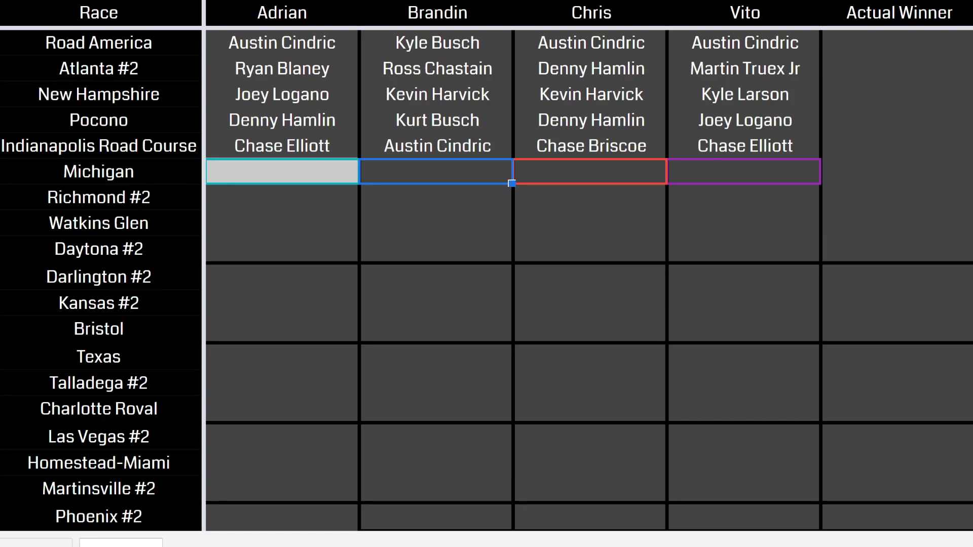
type("William Byron")
key("Return")
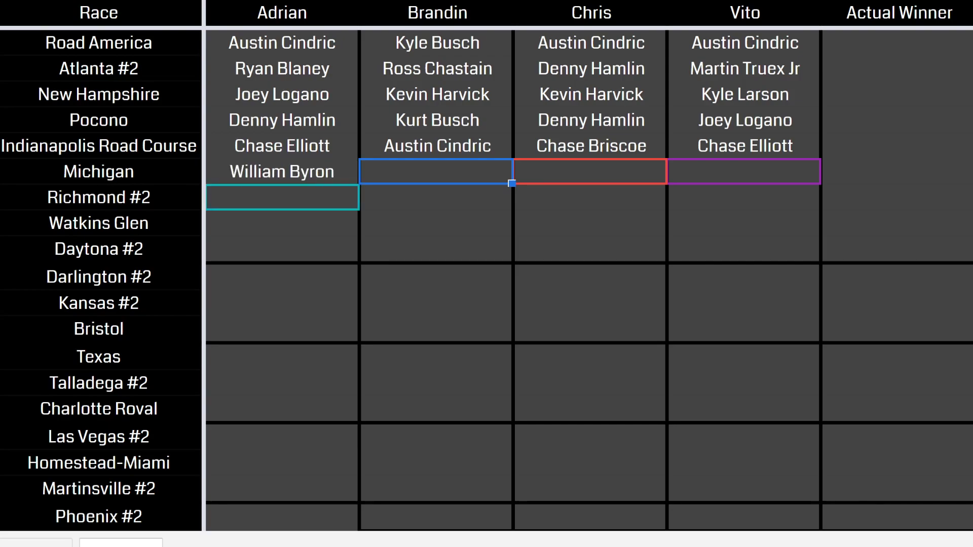
left_click(282, 171)
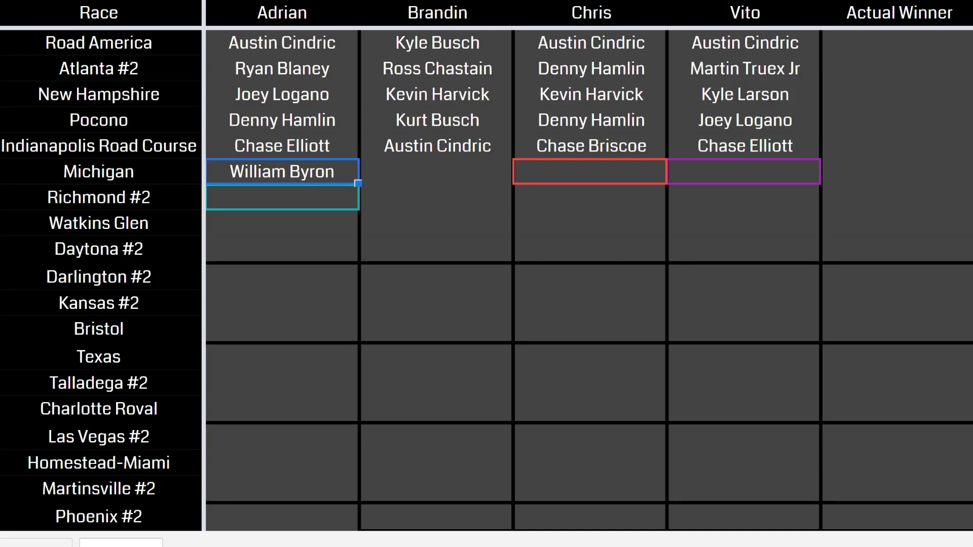
left_click_drag(358, 183, 436, 175)
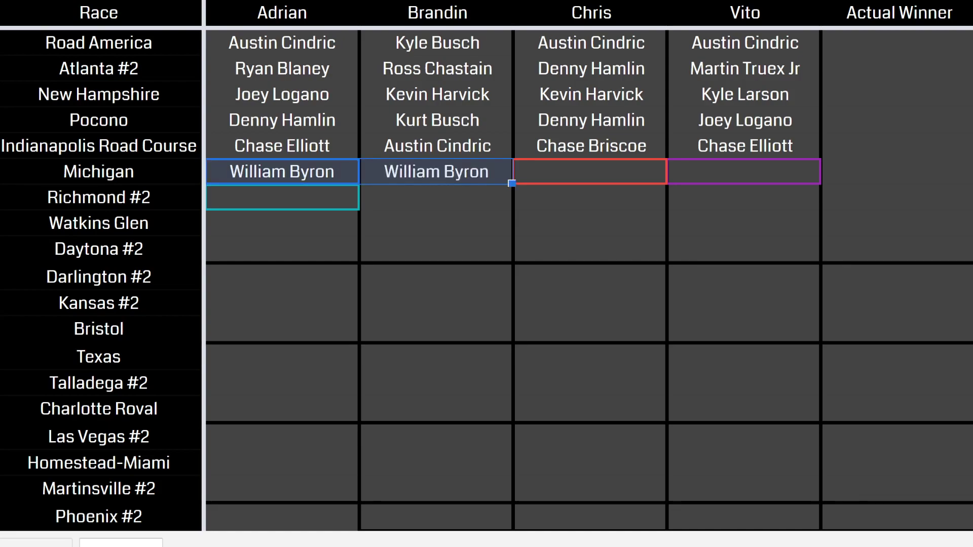
Step: Give the second participant Denny Hamlin for Richmond #2 and copy the first participant's Martin Truex Jr pick across for Watkins Glen
left_click(435, 197)
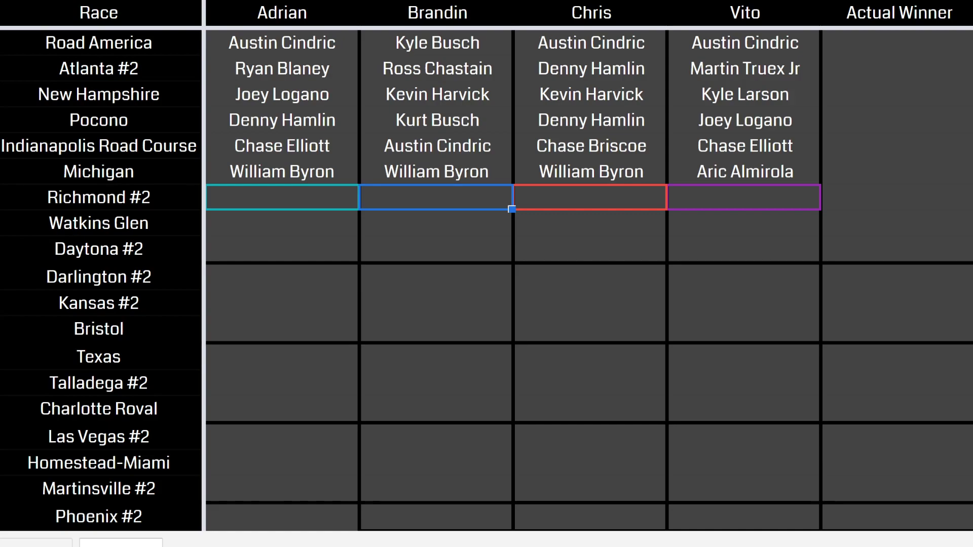
type("DEnny")
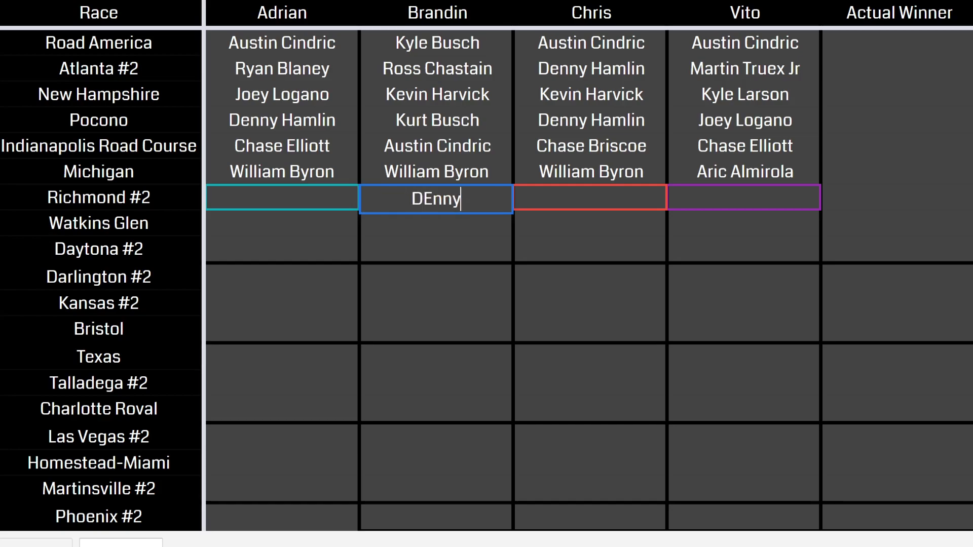
key("Return")
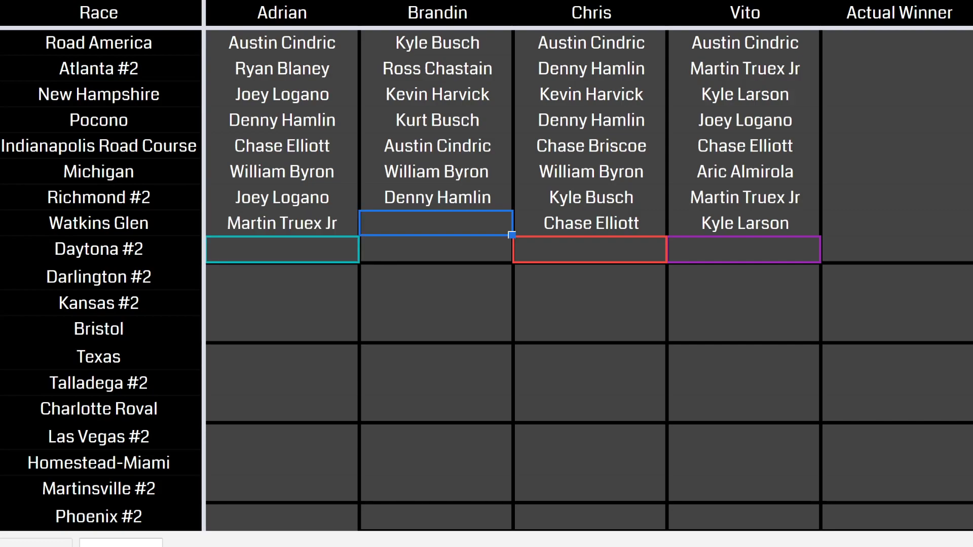
left_click(282, 223)
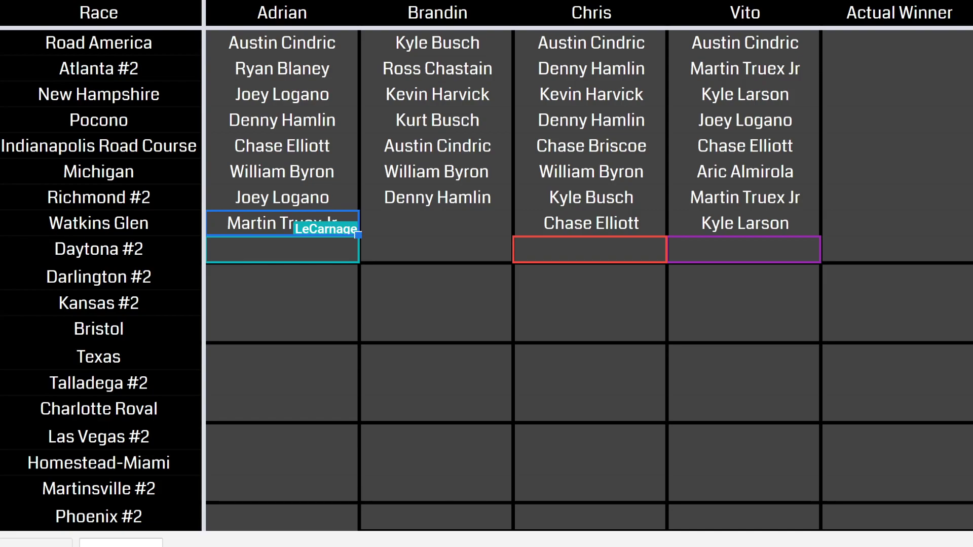
left_click_drag(358, 235, 436, 226)
Step: For Daytona #2, enter Alex Bowman as the first participant's pick and Daniel Suarez as the second participant's
left_click(436, 250)
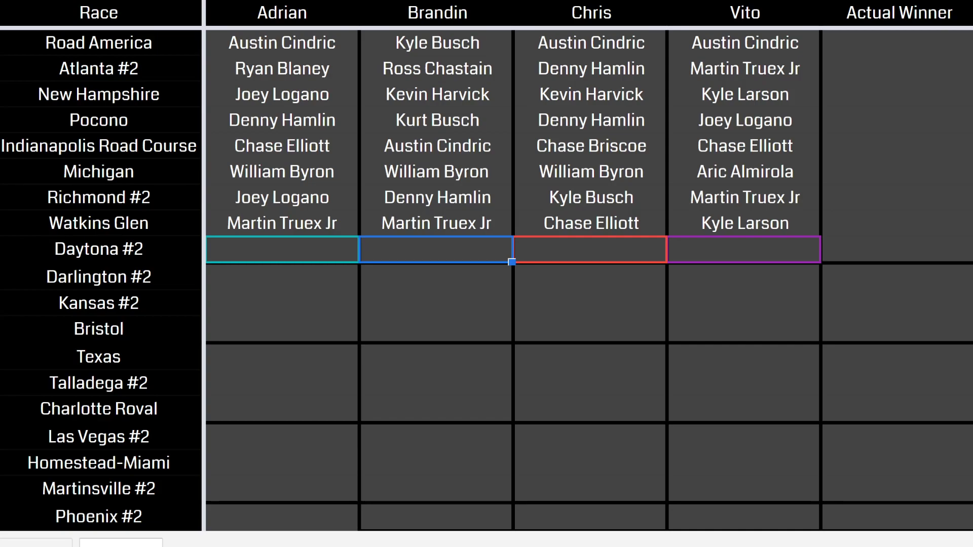
left_click(282, 248)
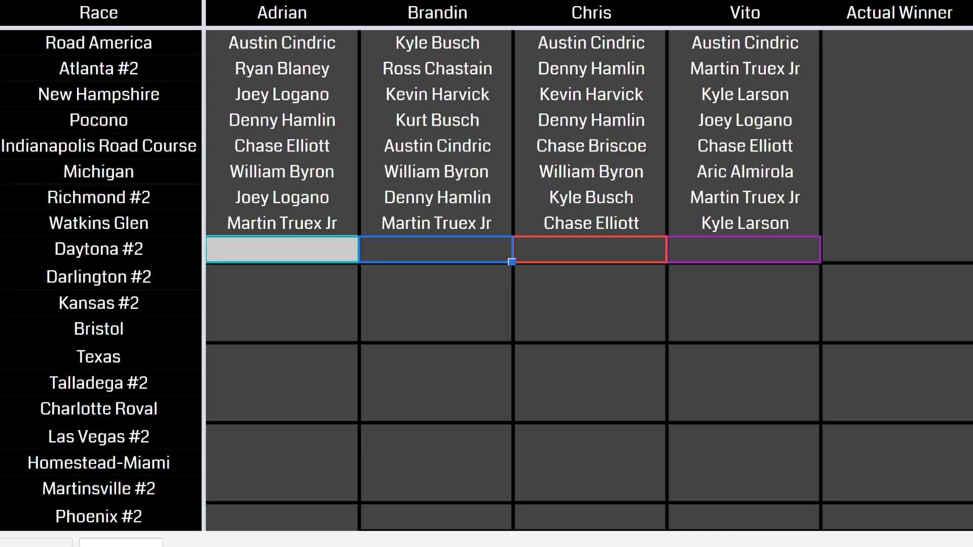
type("Alex Bowman")
key("Return")
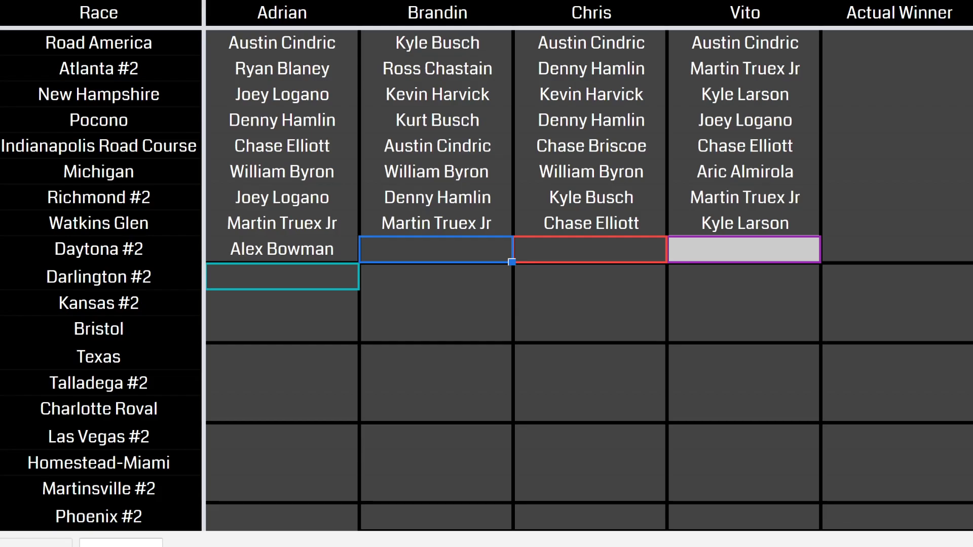
type("Daniel Syua")
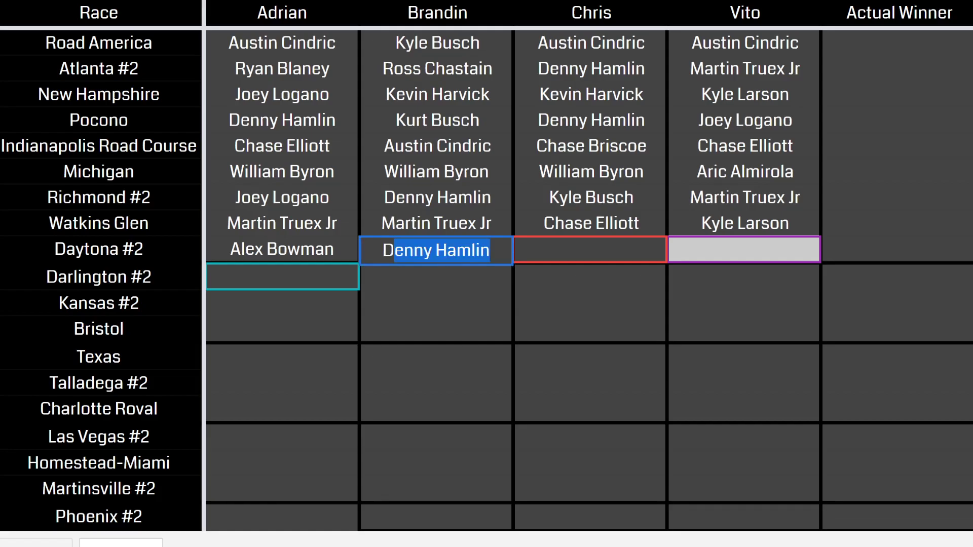
key("BackSpace")
key("BackSpace")
key("BackSpace")
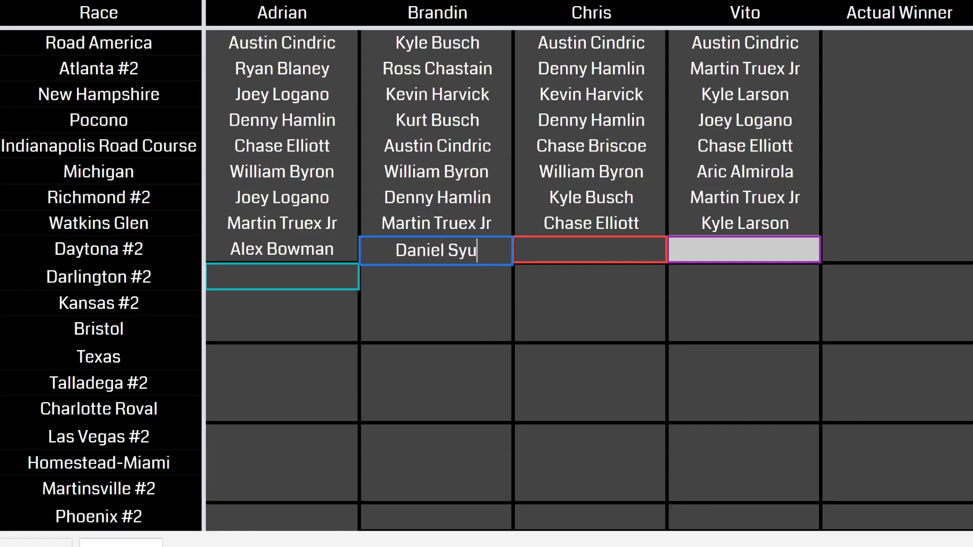
type("uarez")
key("Return")
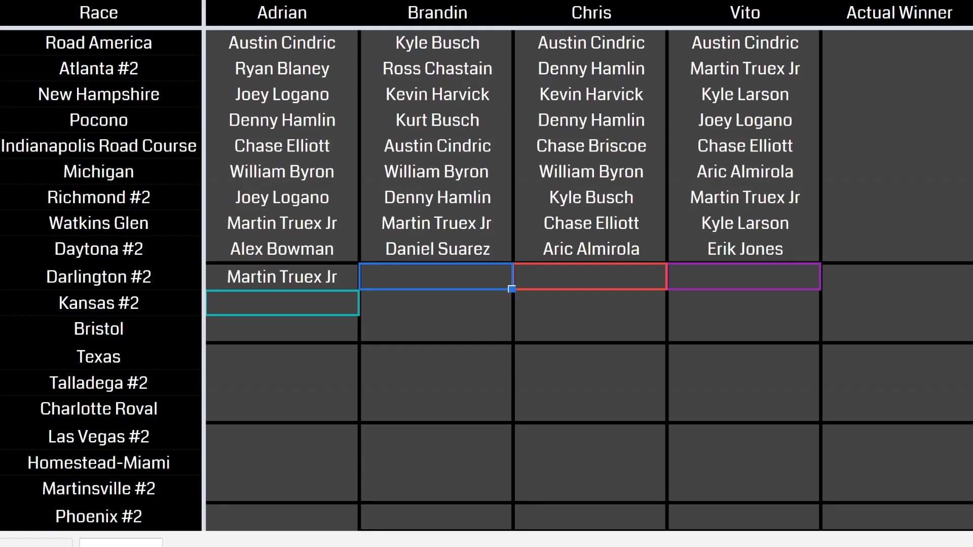
Step: Enter Kyle Larson as the second participant's pick for Darlington #2
type("Kyle Lars")
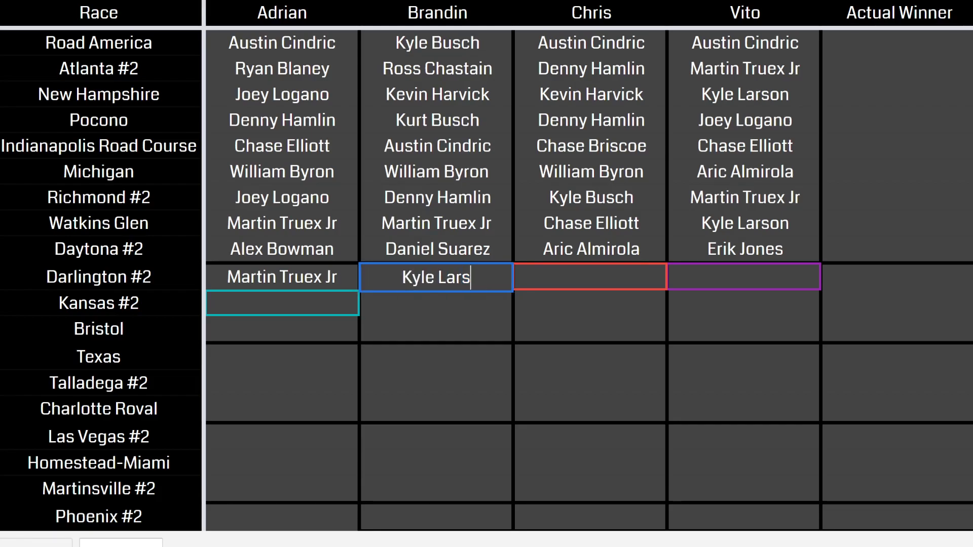
type("on")
key("Return")
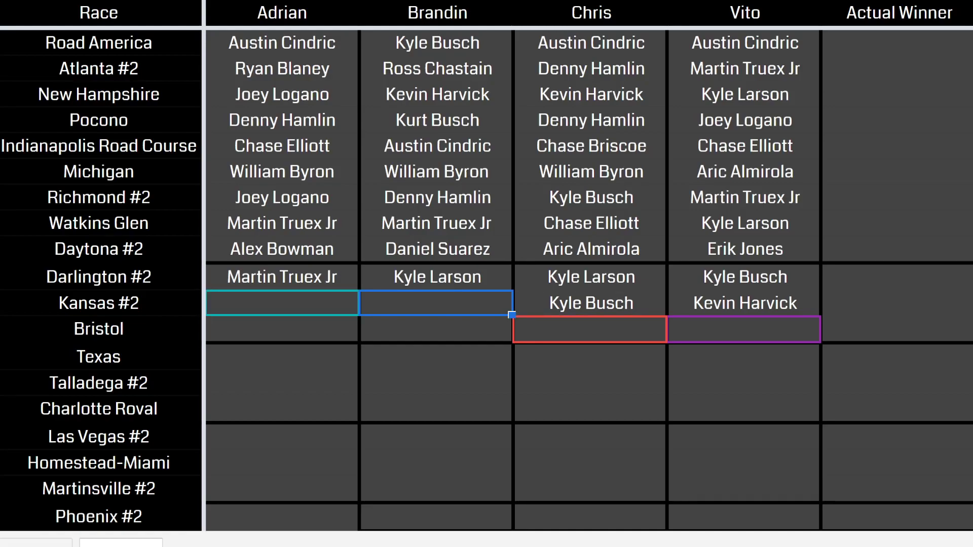
Step: Enter Alex Bowman as the second participant's pick for Kansas #2
type("Alex")
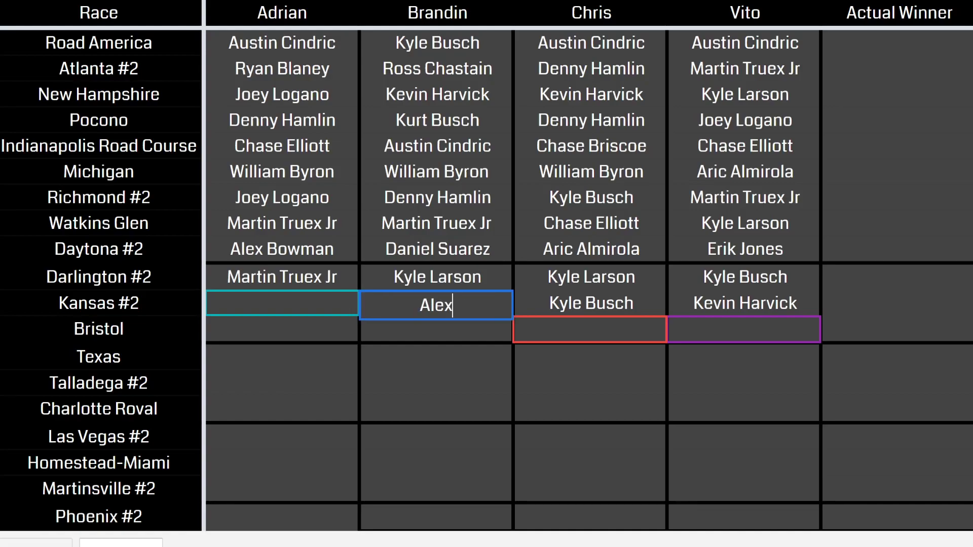
key("BackSpace")
type("x")
key("Return")
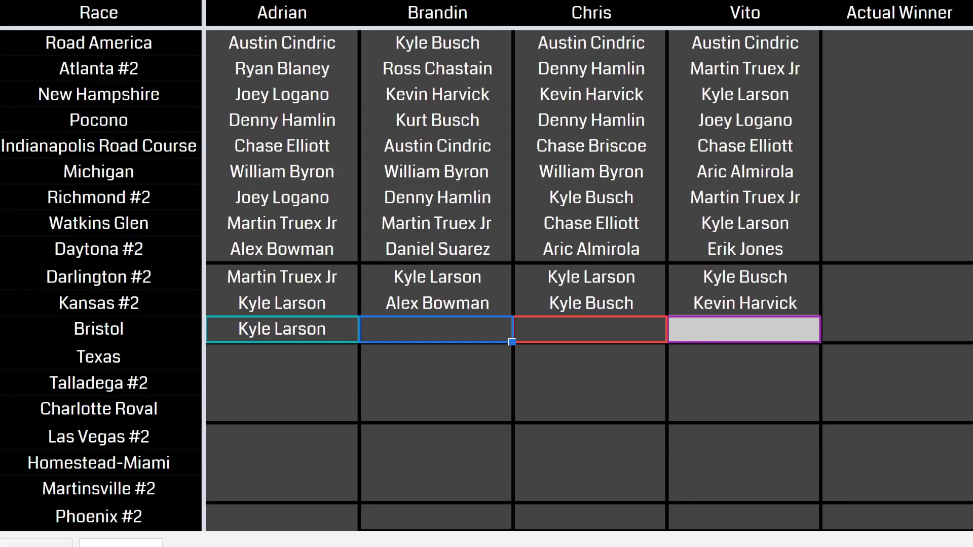
Step: Enter Kevin Harvick as the second participant's pick for Bristol
type("Kevuin")
key("BackSpace")
key("BackSpace")
key("BackSpace")
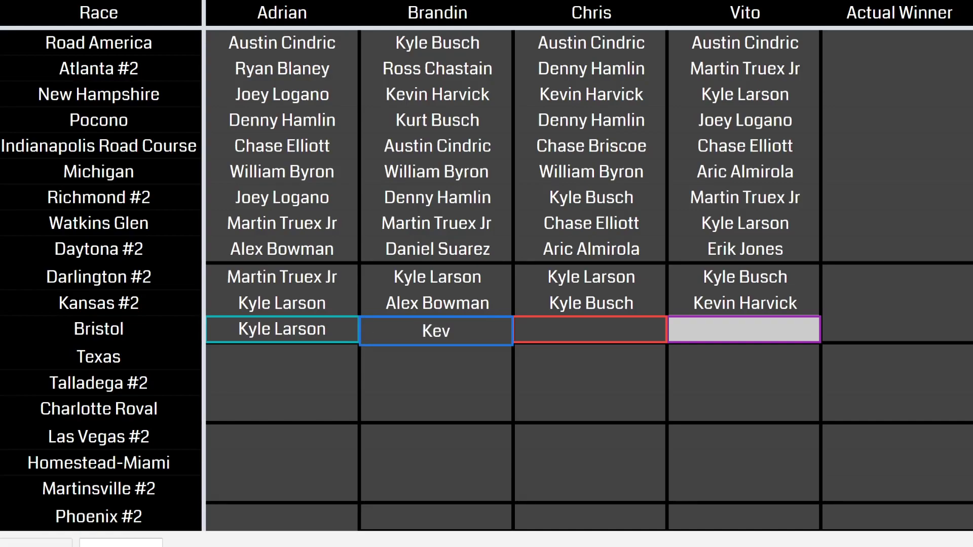
type("in Harvick")
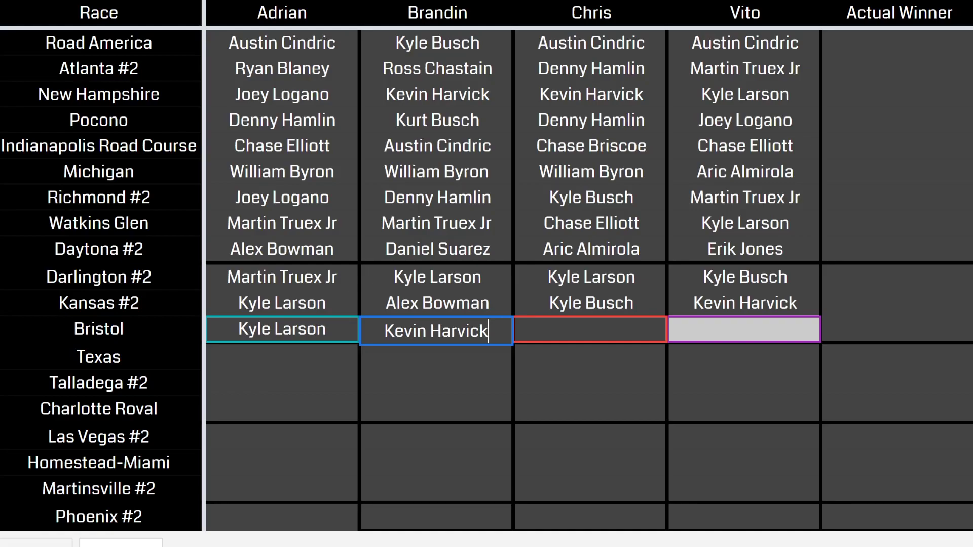
key("Return")
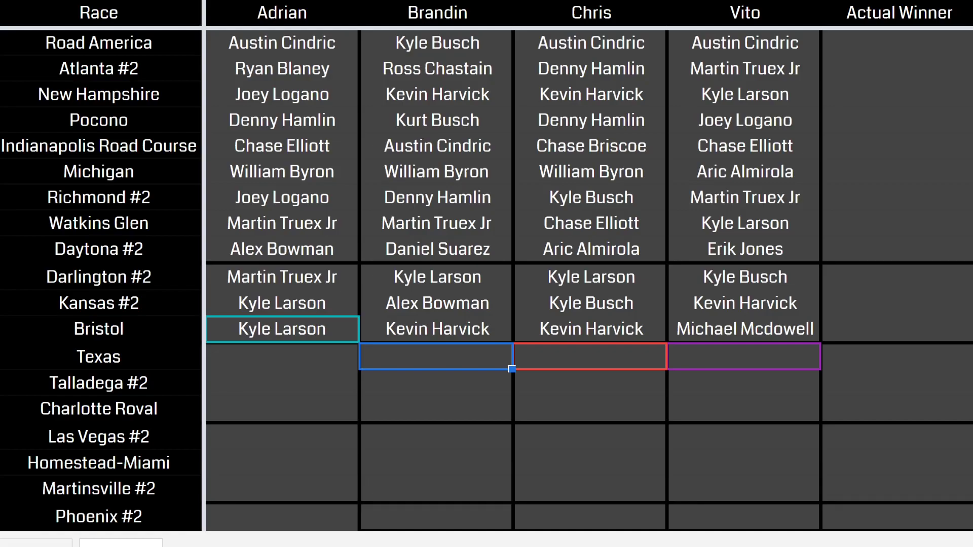
Step: Correct the capitalization of the fourth participant's Bristol pick to Michael McDowell
double_click(744, 331)
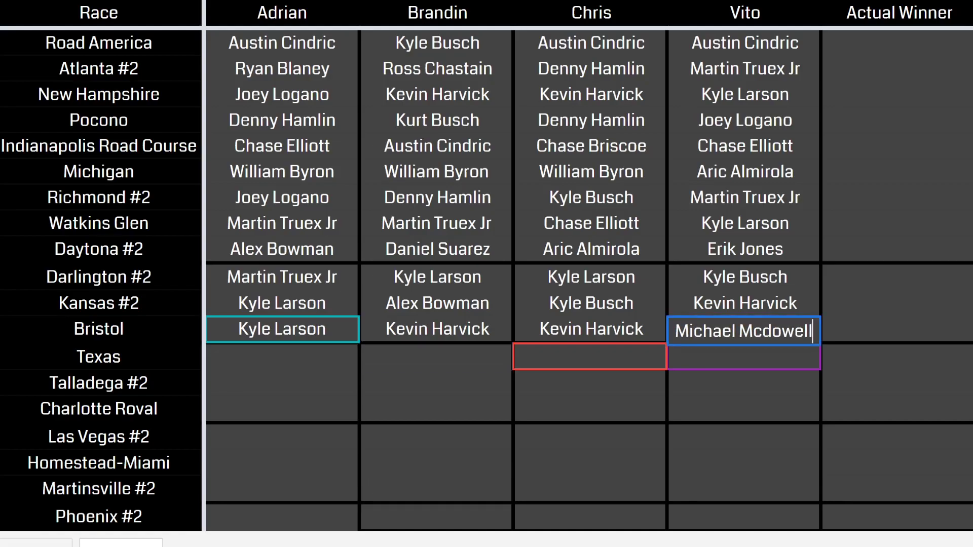
left_click(771, 331)
key("BackSpace")
type("D")
key("Return")
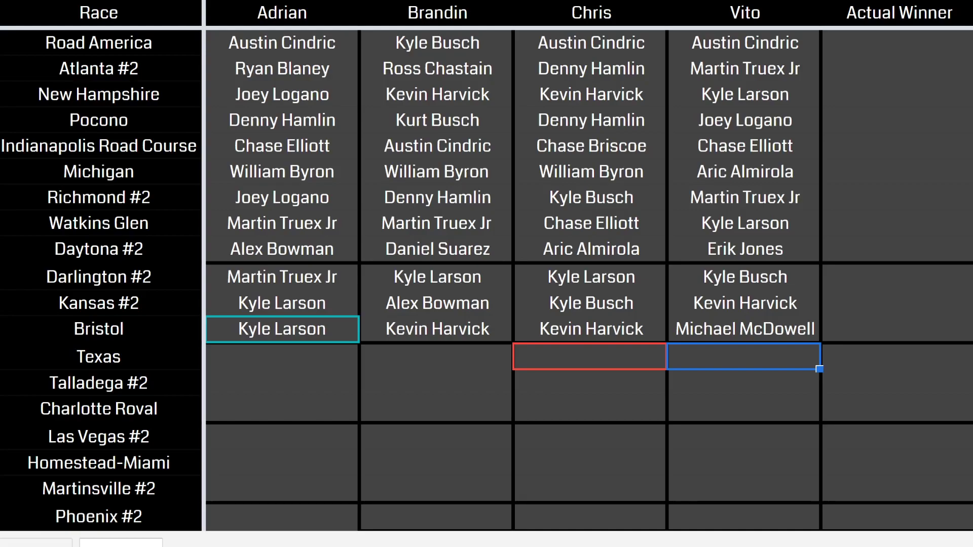
Step: Enter William Byron as the second participant's pick for Texas
left_click(435, 357)
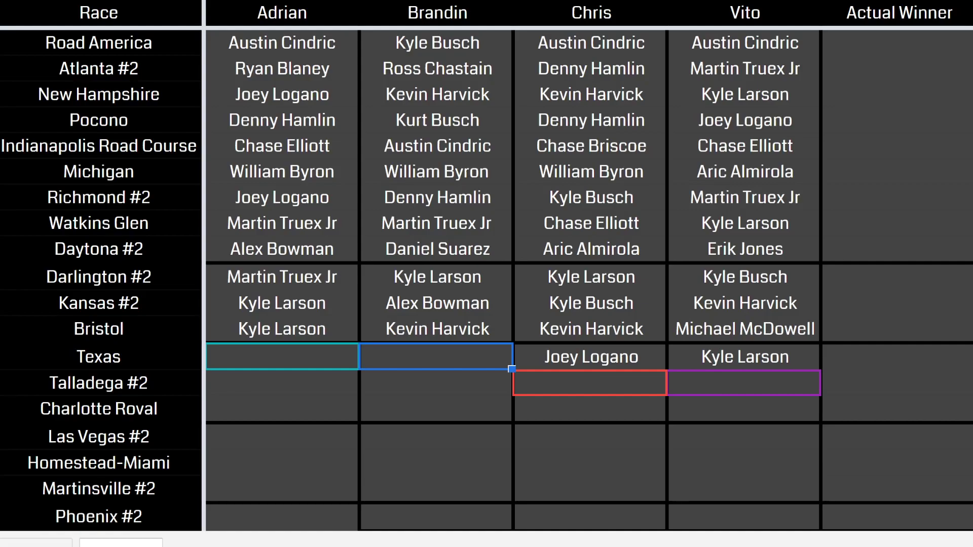
type("William Byron")
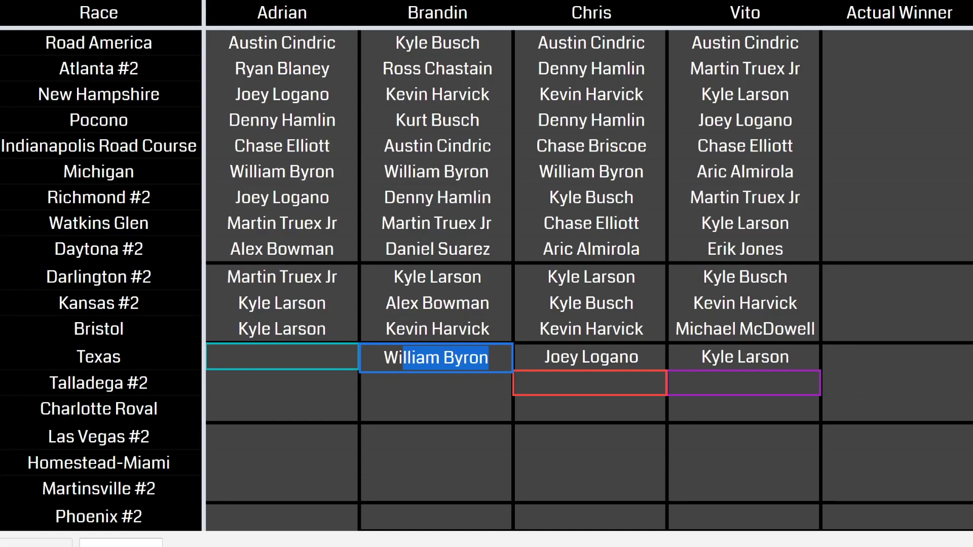
key("Return")
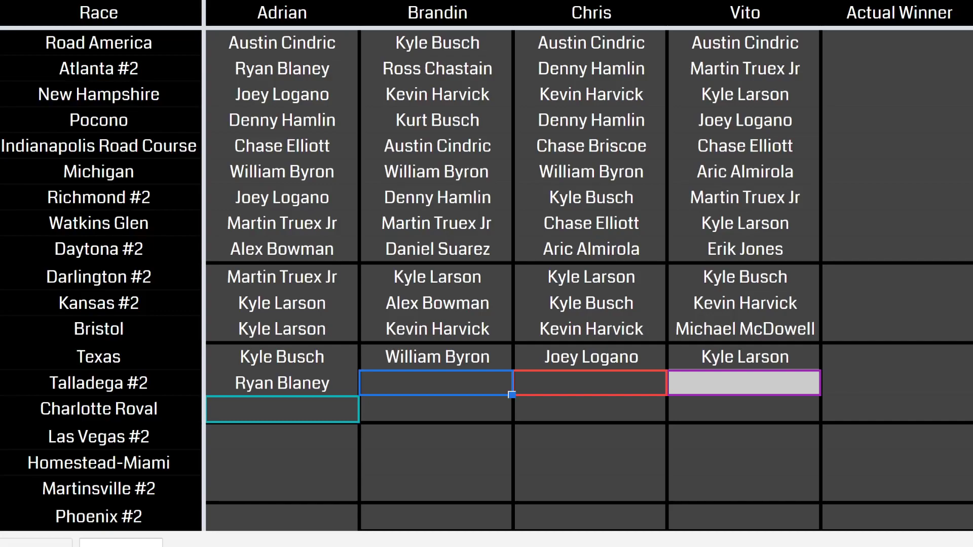
Step: Give the second participant Chris Buescher for Talladega #2 and copy the third participant's Tyler Reddick pick across for Charlotte Roval
type("Chris")
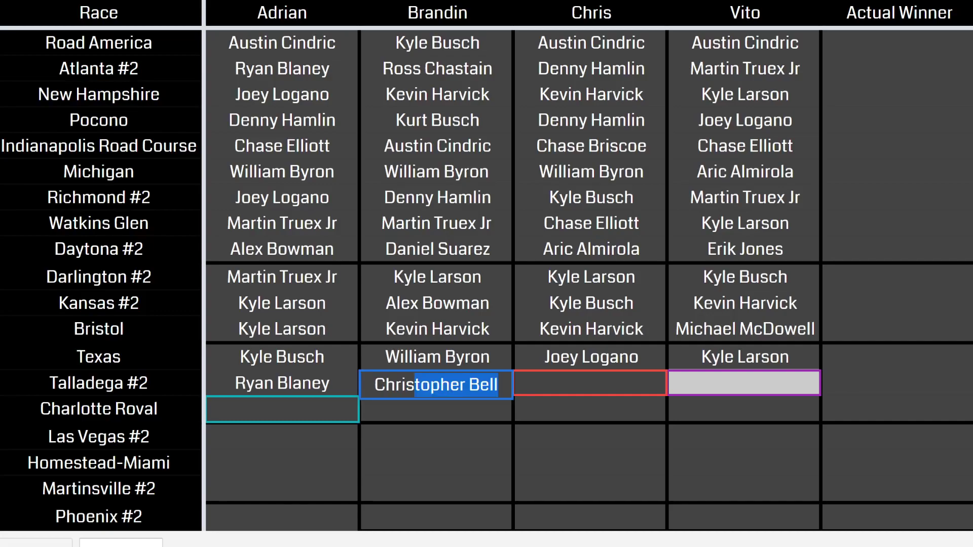
type(" Buesche")
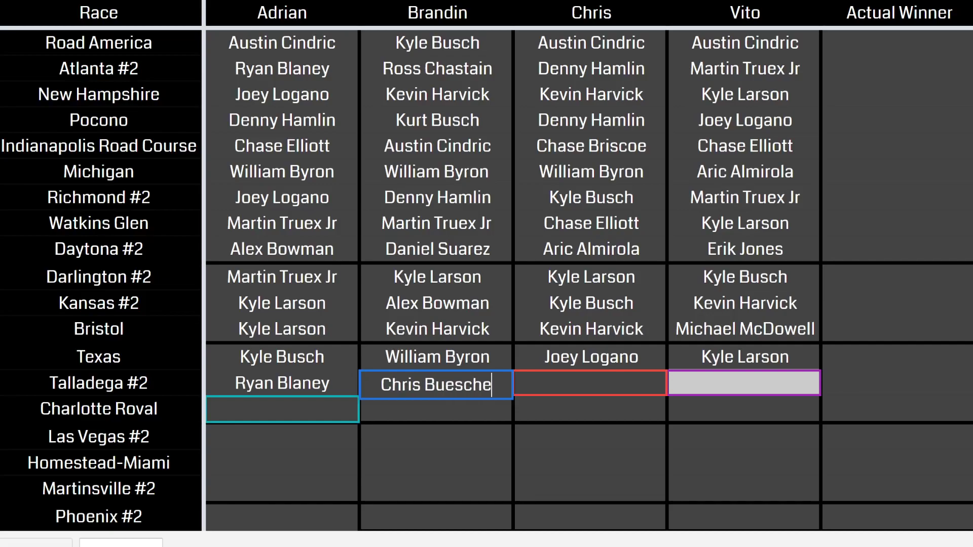
type("r")
key("Return")
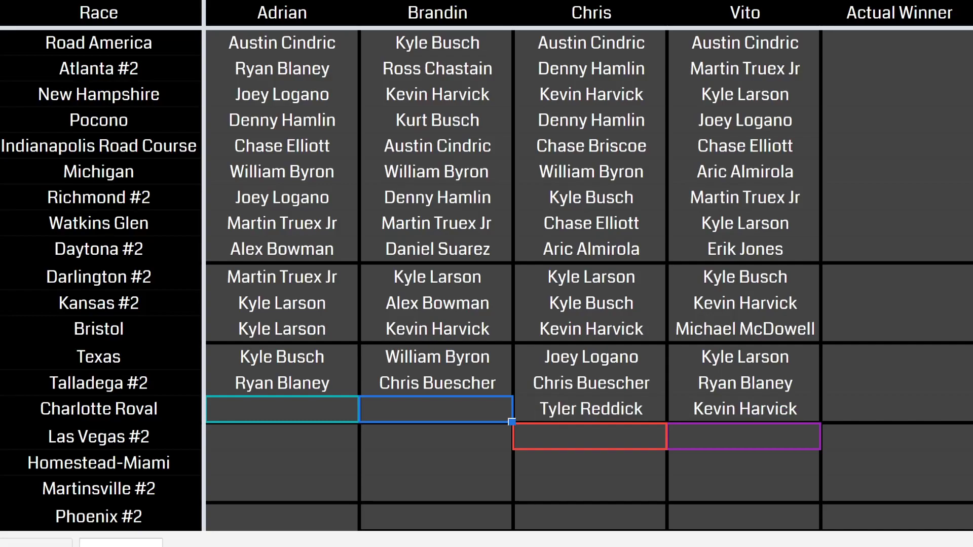
left_click(590, 409)
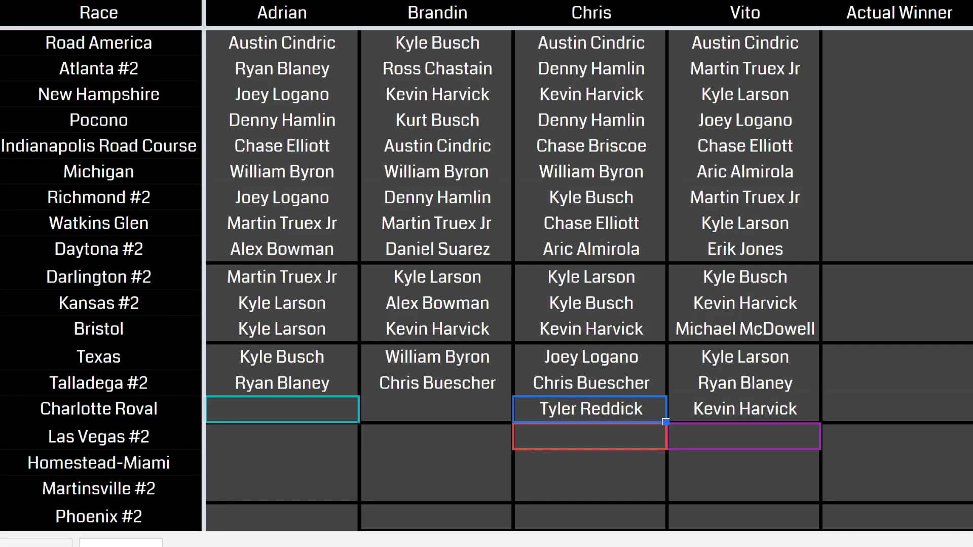
left_click(436, 436)
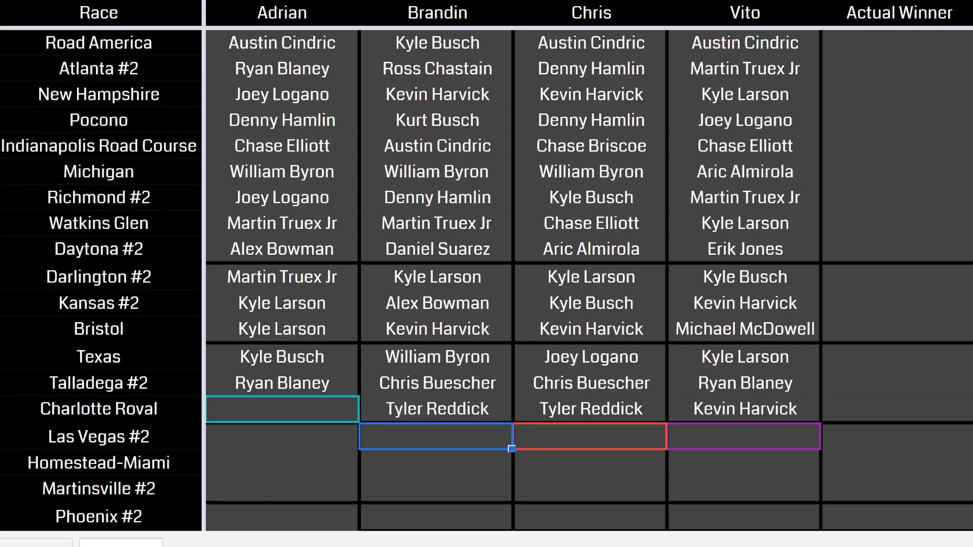